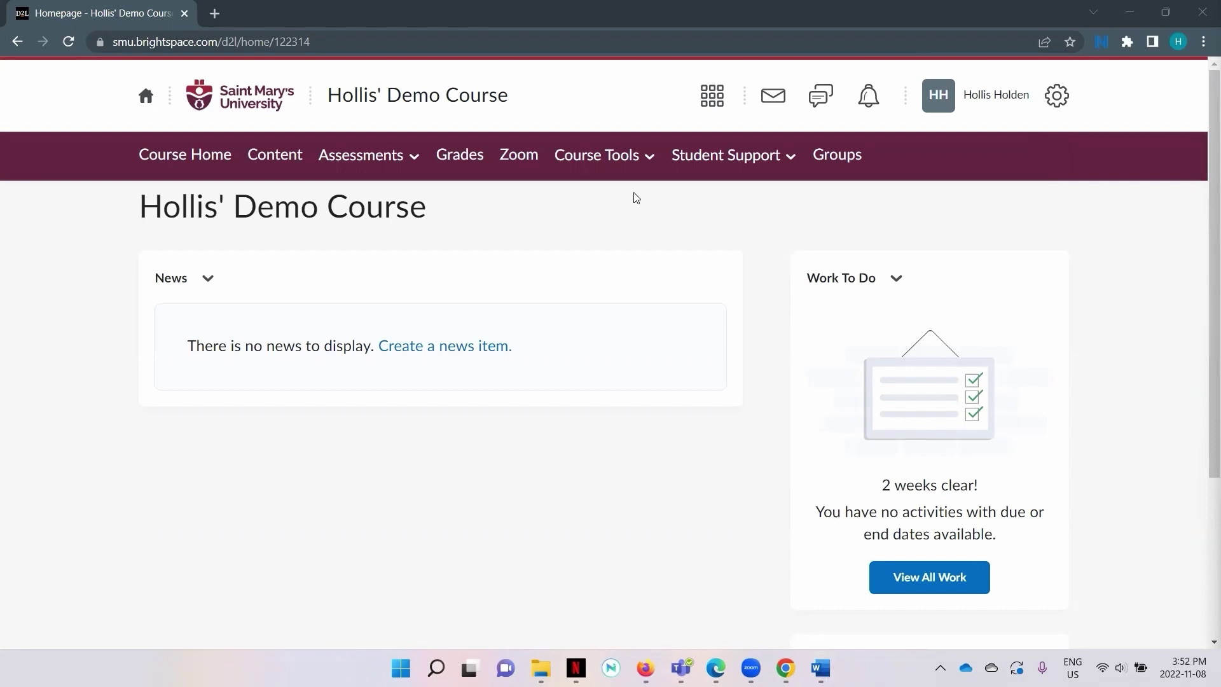
- Create a new assignment in the course's Assignments area and name it Test
left_click(402, 163)
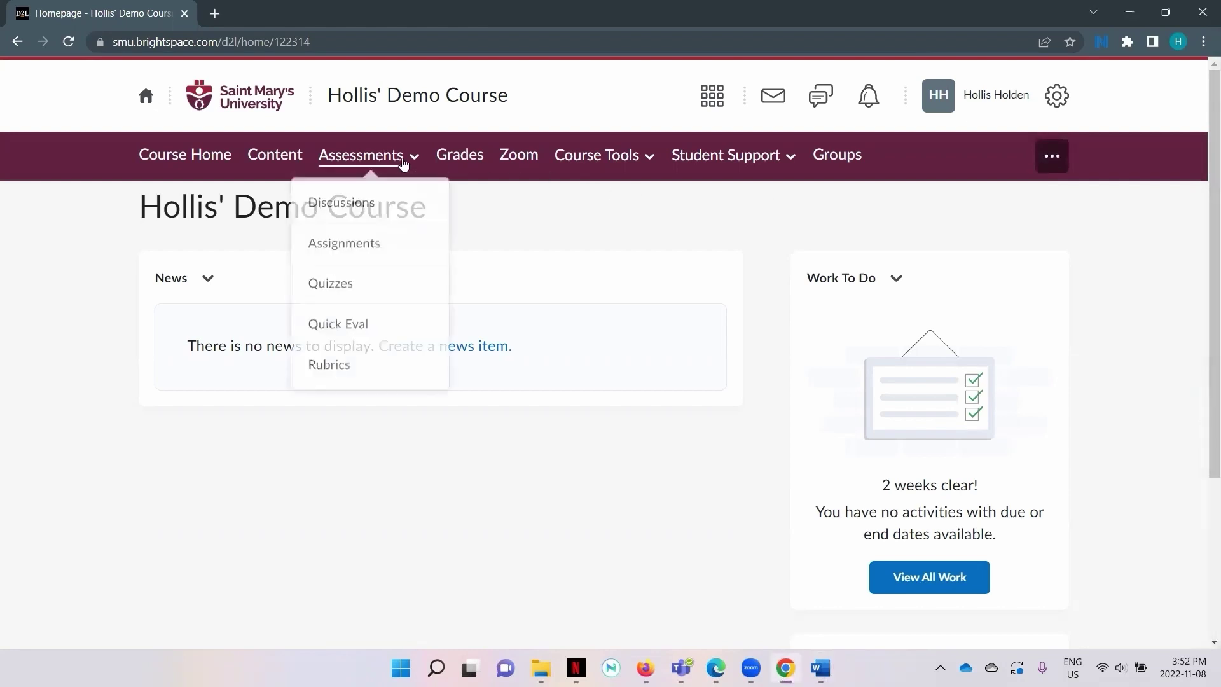
left_click(390, 246)
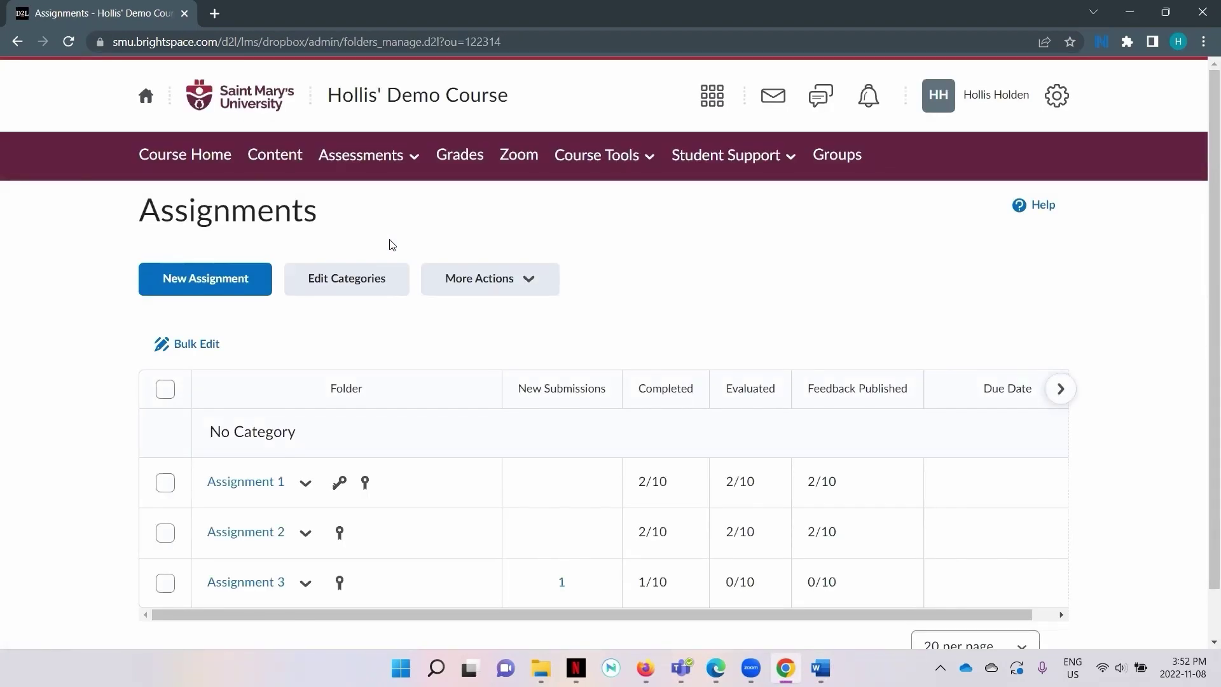
left_click(233, 278)
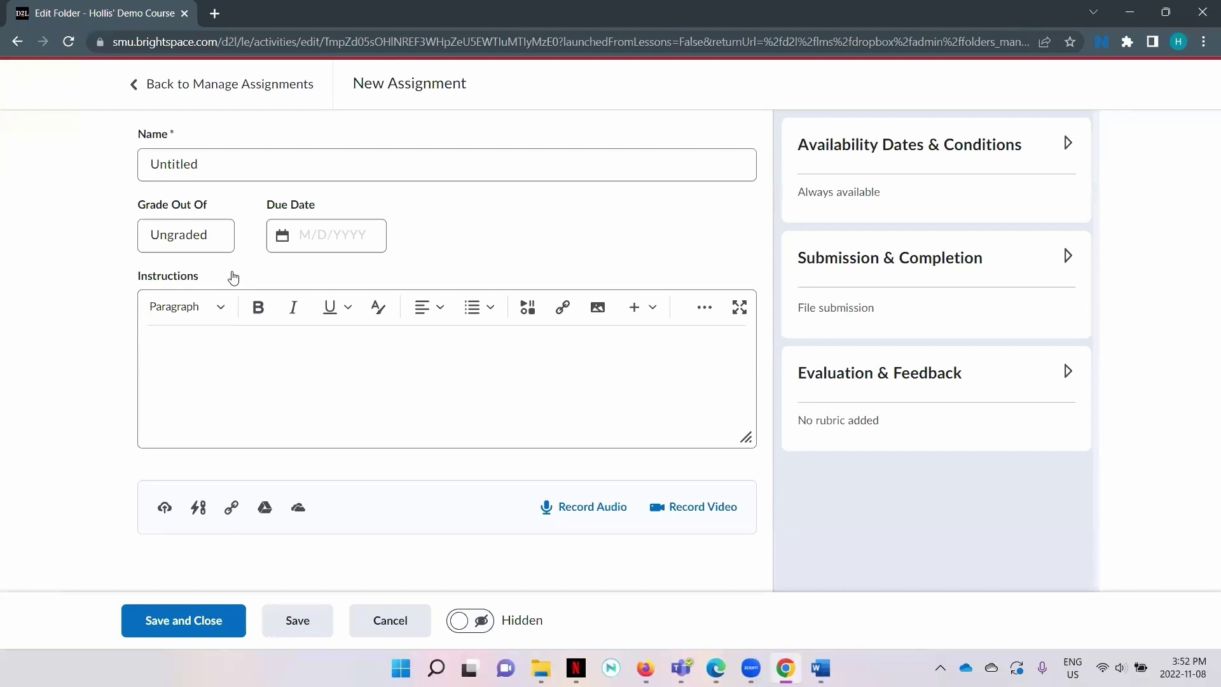
left_click(218, 167)
left_click_drag(218, 167, 144, 167)
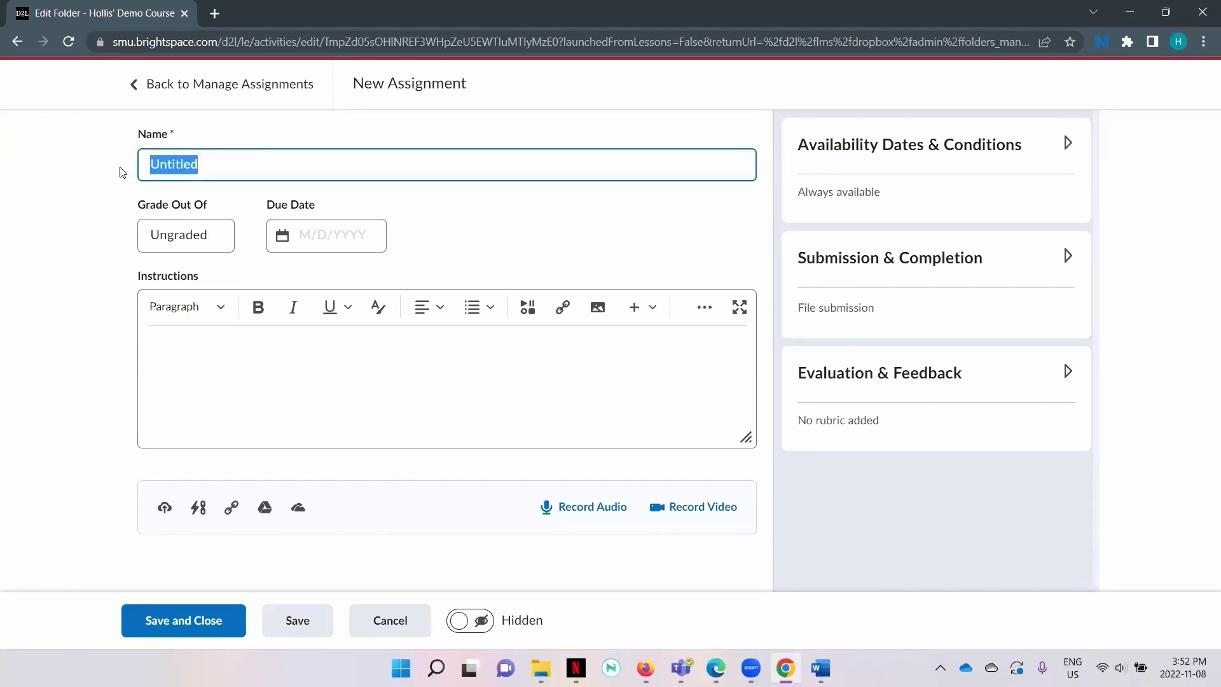
type("Test")
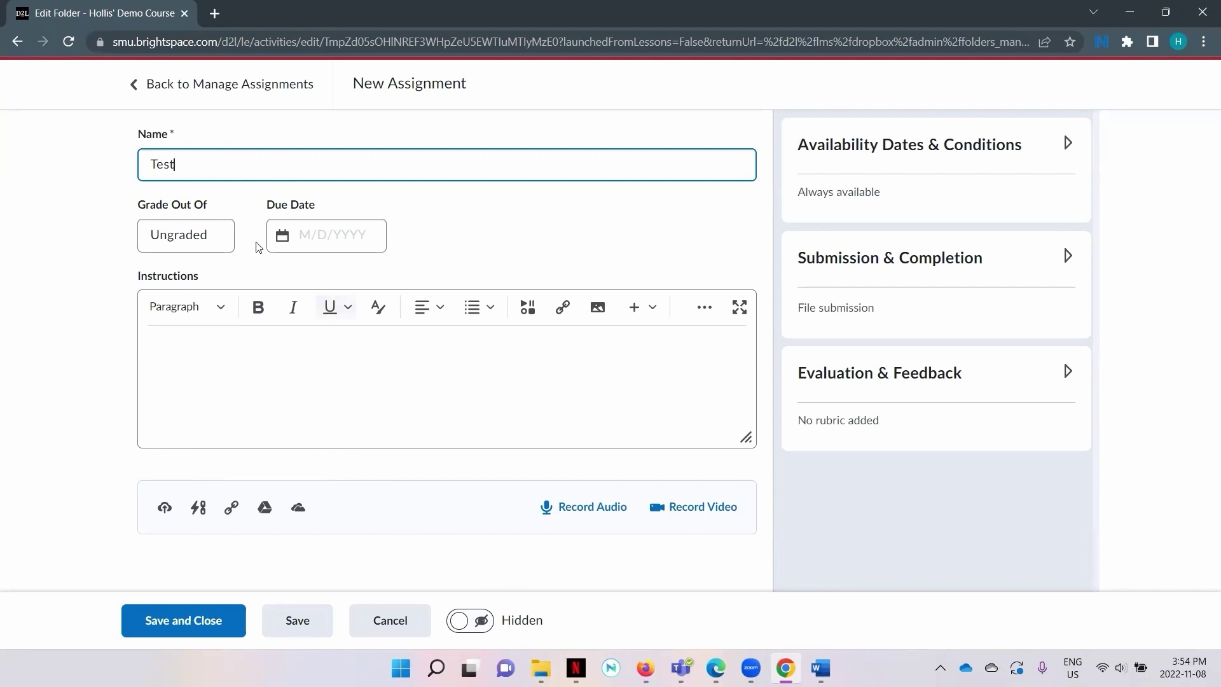
- Grade the assignment out of 40 points and link it to a newly created grade book item
left_click(220, 244)
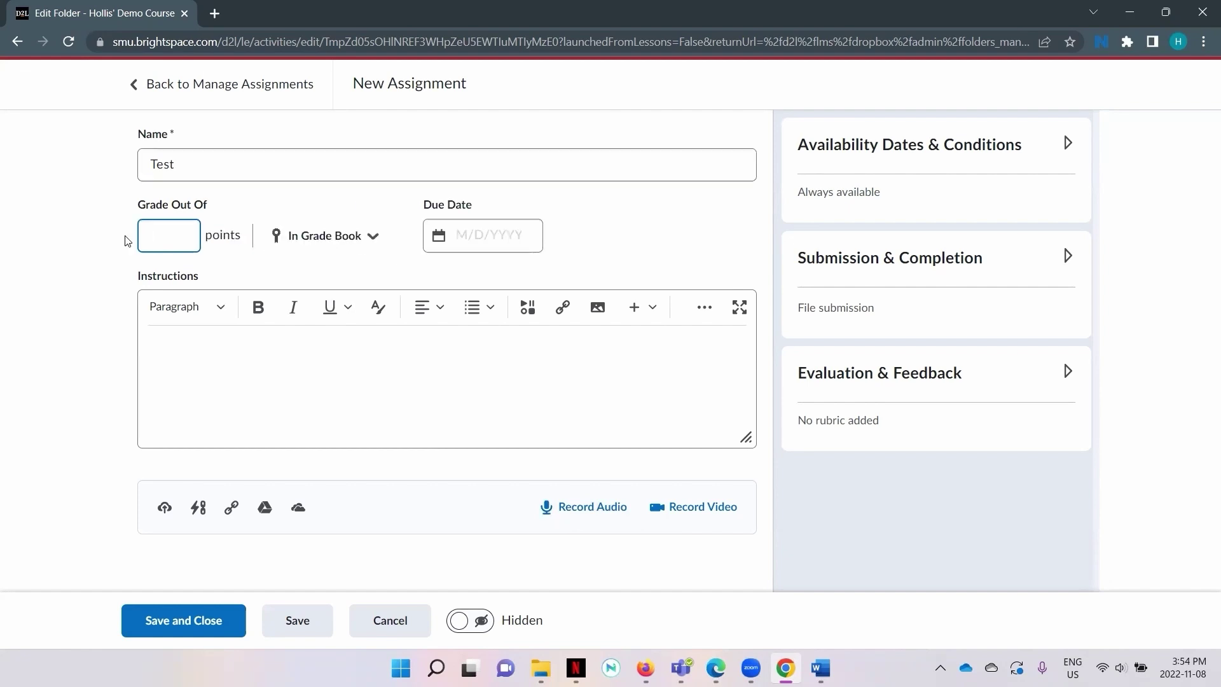
type("40")
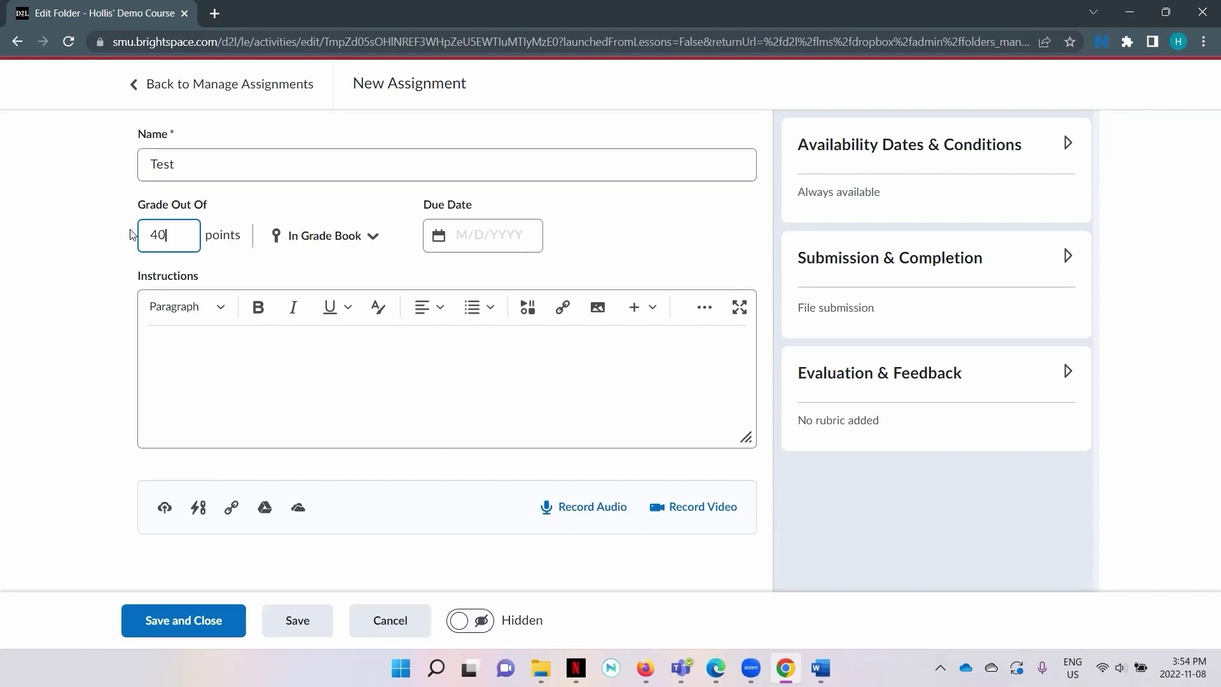
left_click(374, 238)
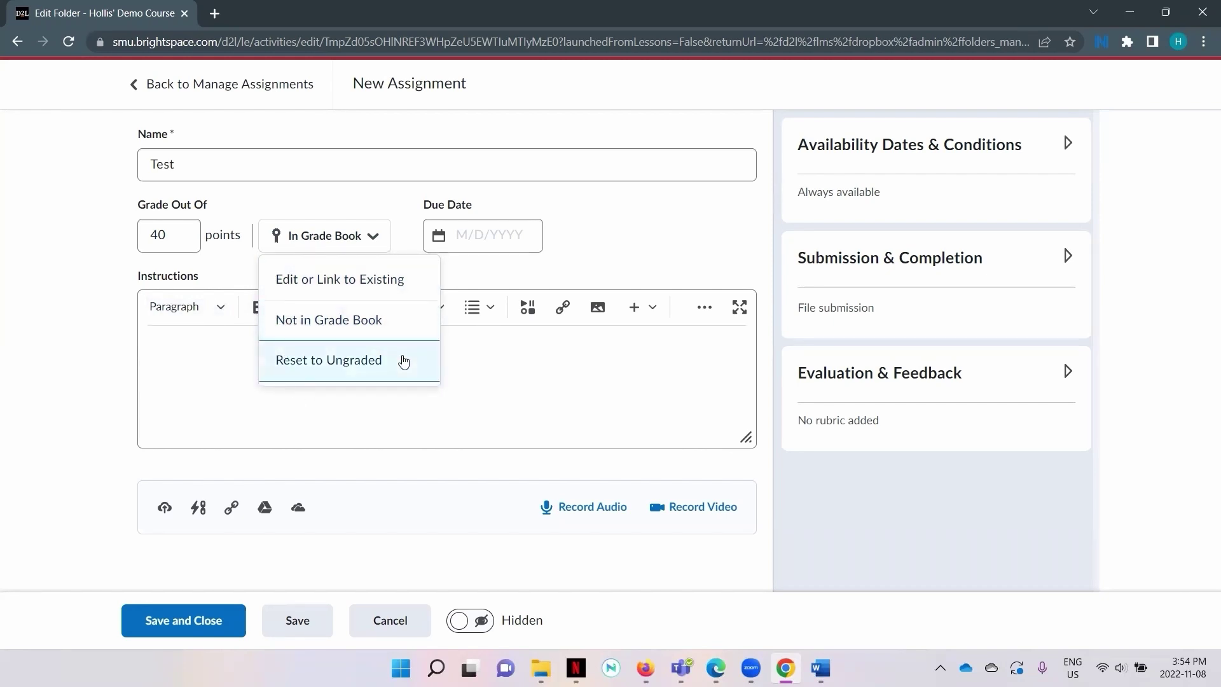
left_click(423, 284)
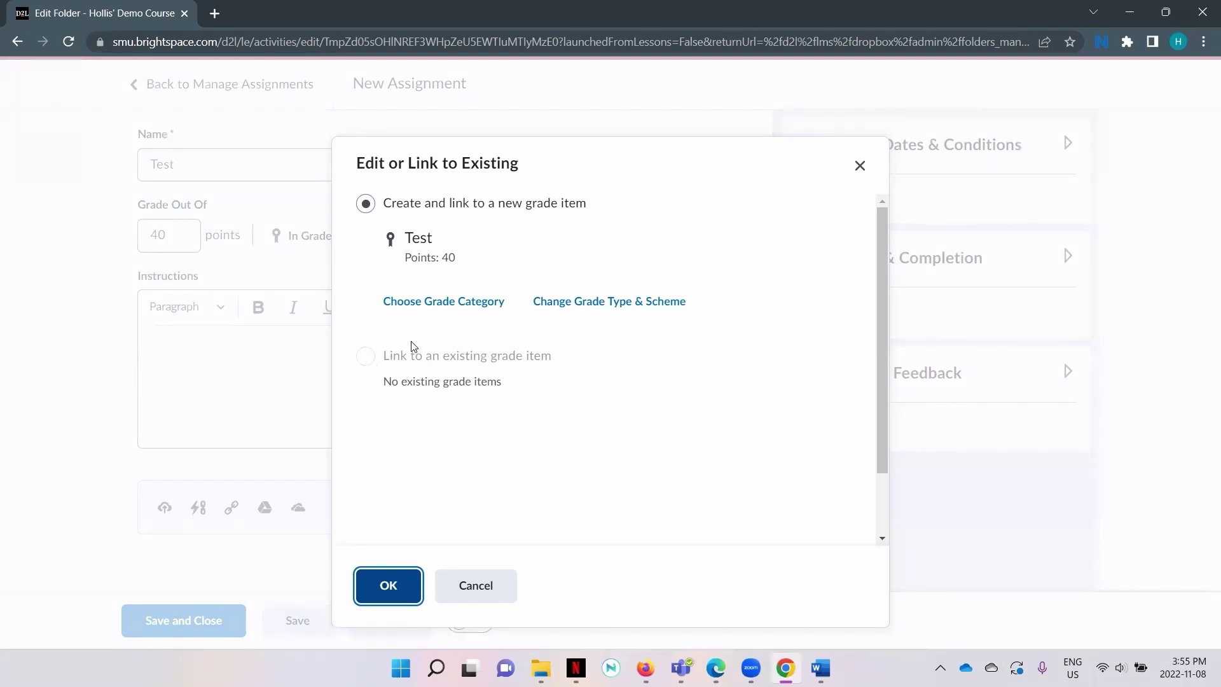
left_click(390, 585)
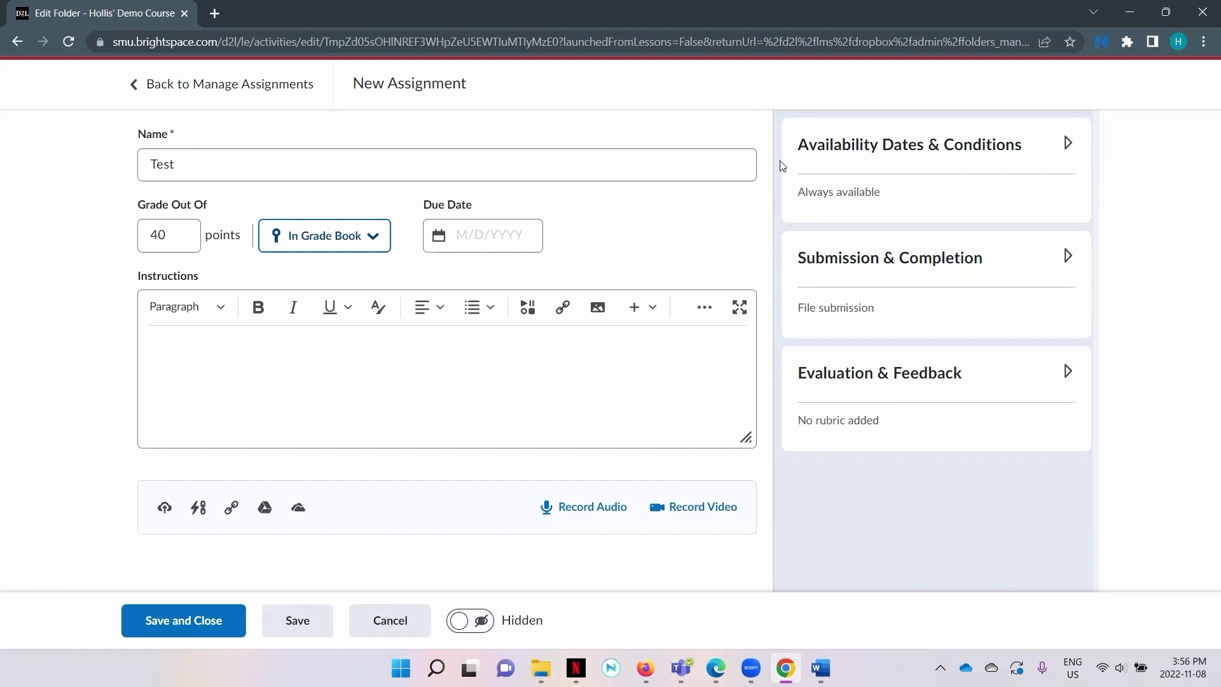
- Set the assignment's availability to start on 11/8/2022 and end on 11/15/2022
left_click(1069, 144)
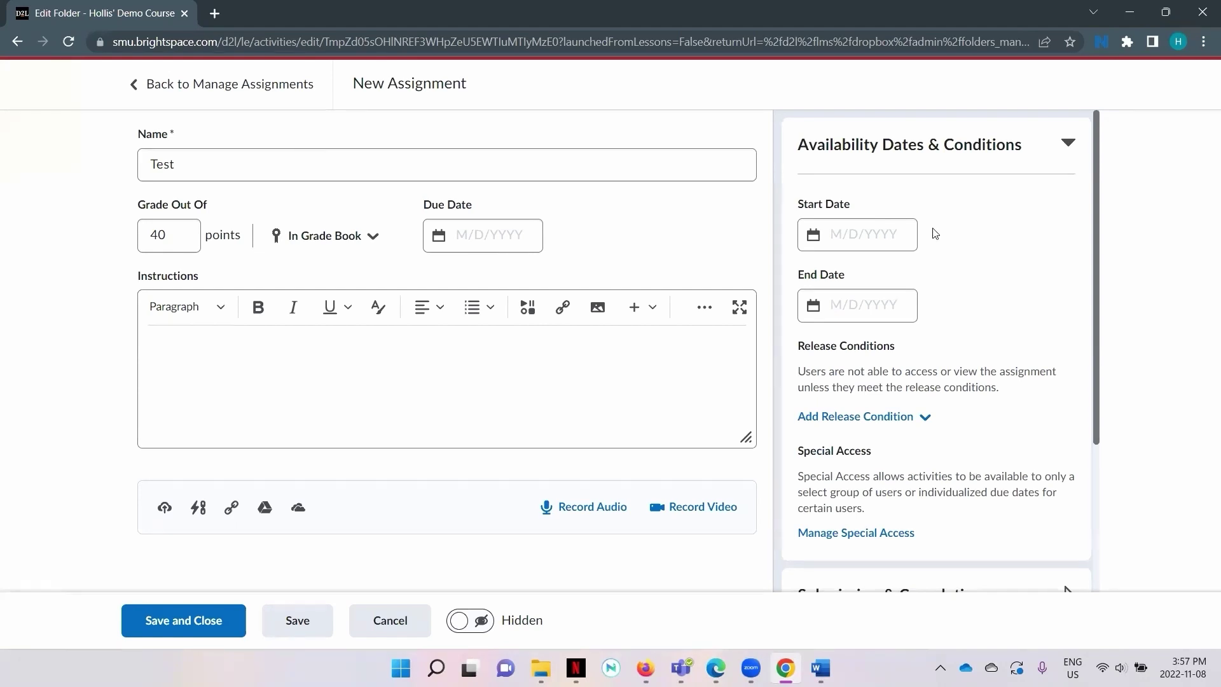
left_click(831, 235)
left_click(888, 399)
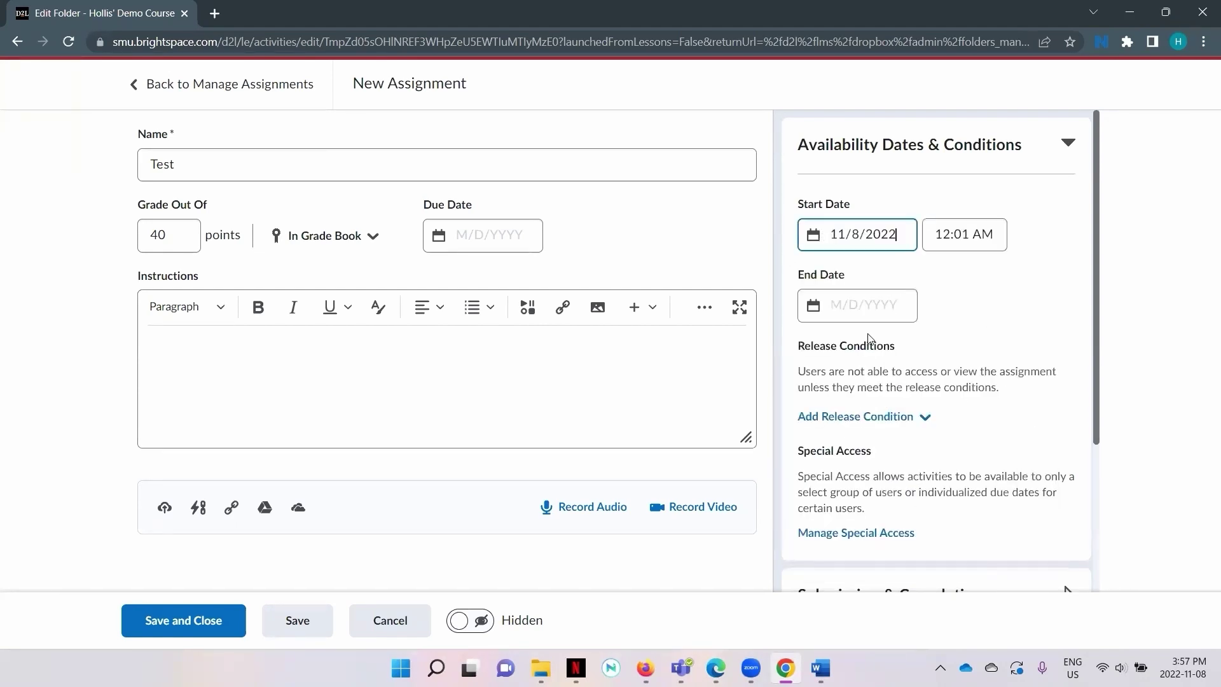
left_click(840, 308)
left_click(888, 507)
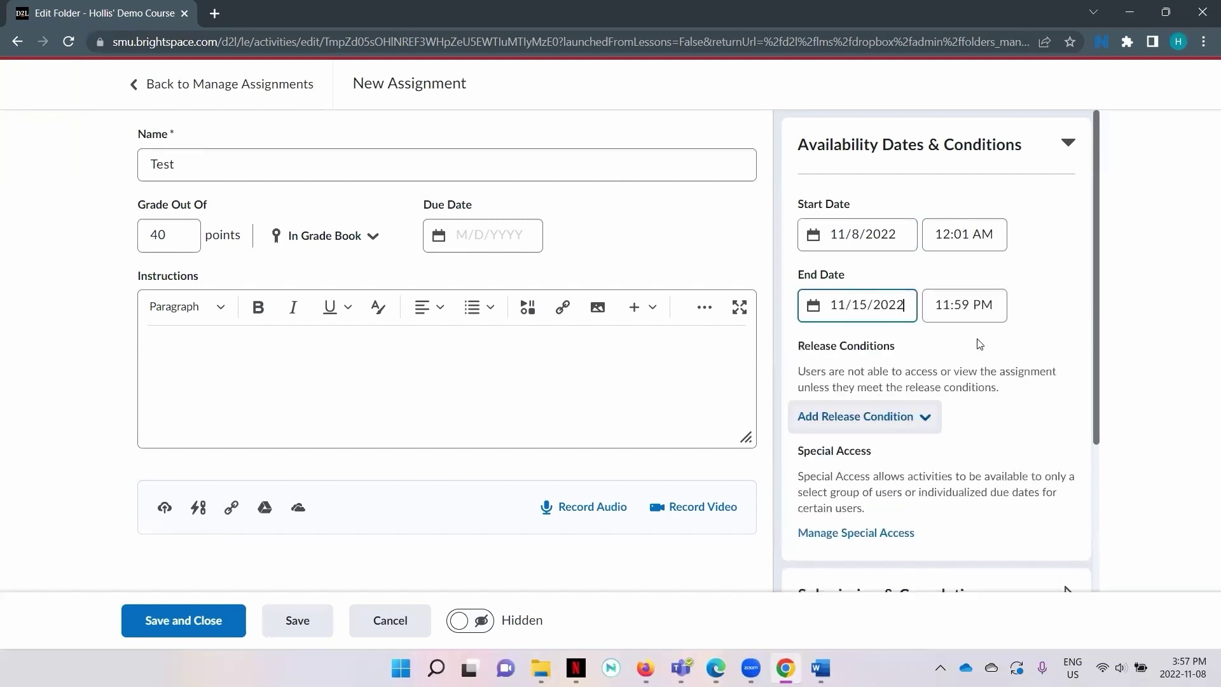
left_click(1069, 144)
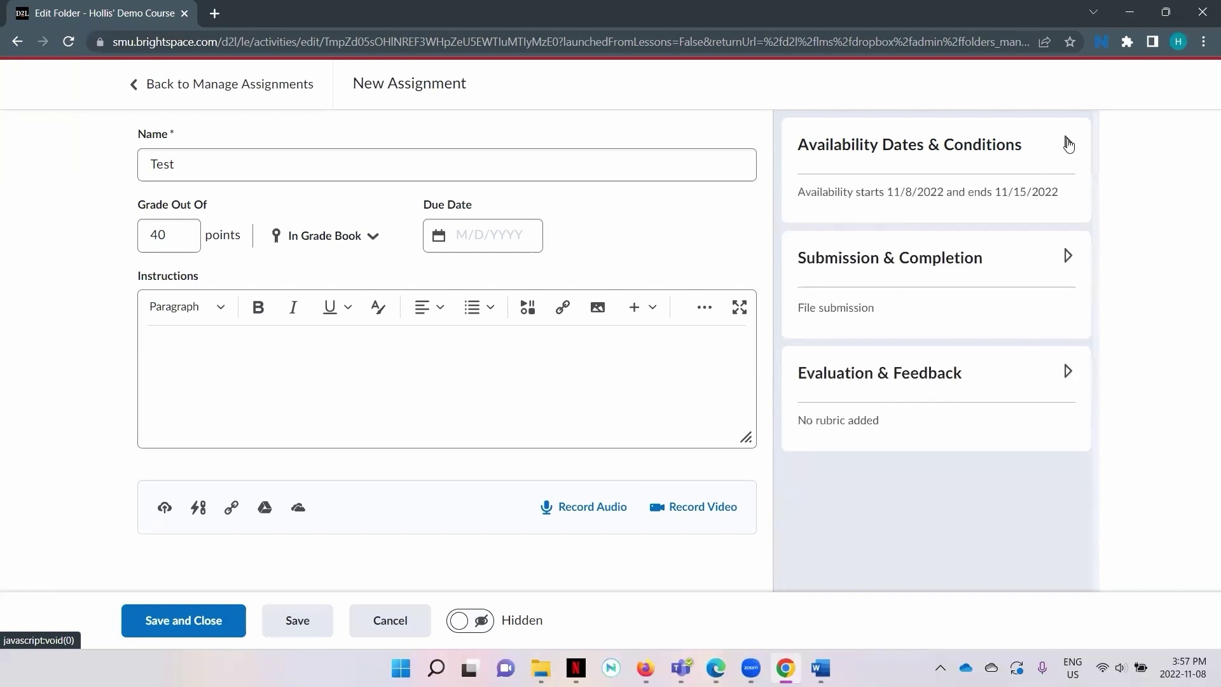
- Change the assignment's submission type to Text submission and review its submission and notification options
left_click(1070, 256)
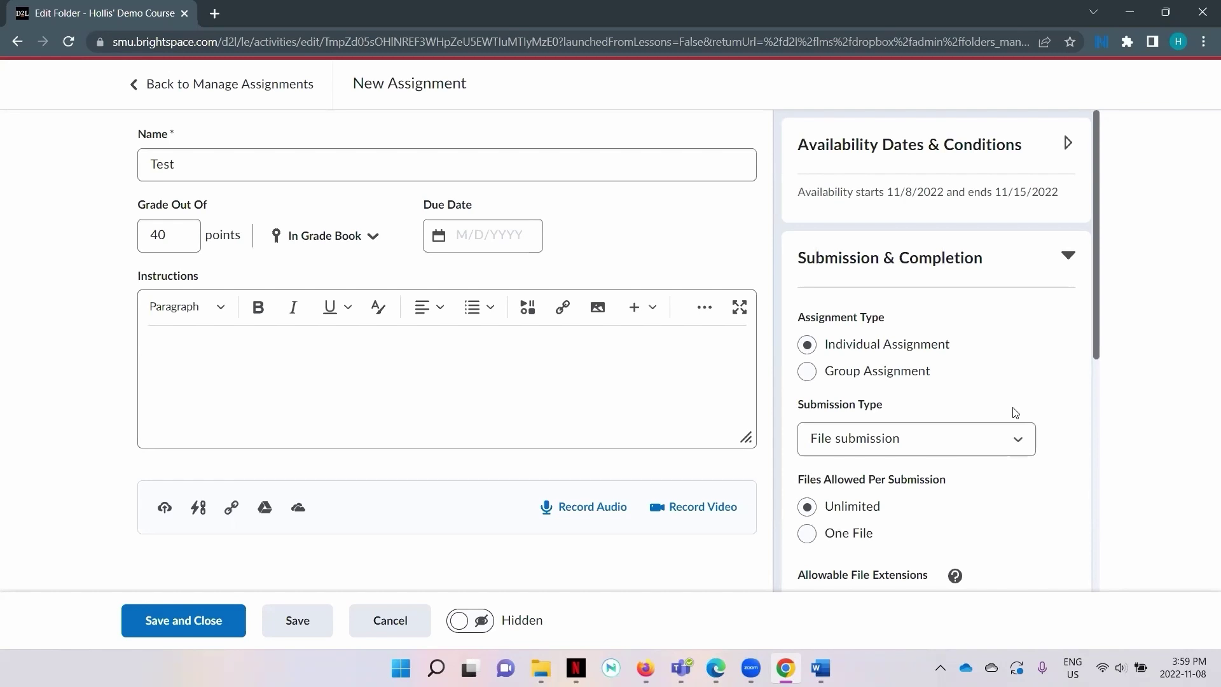
left_click(910, 535)
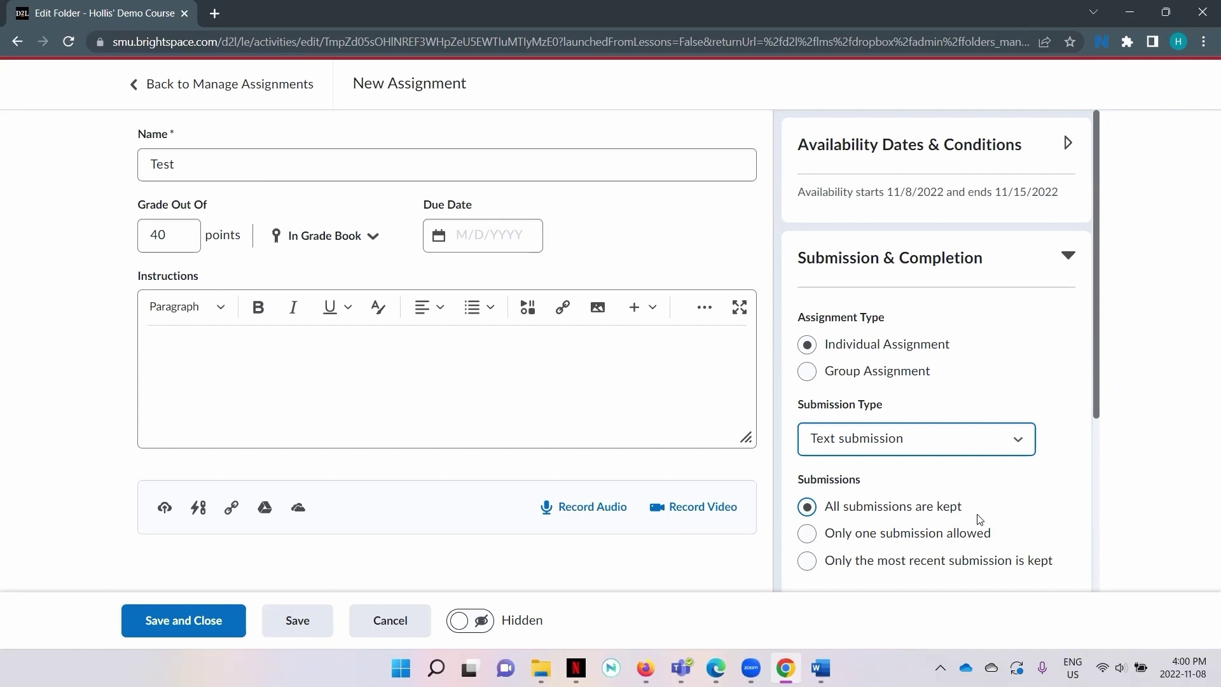
scroll(995, 512, "down", 3)
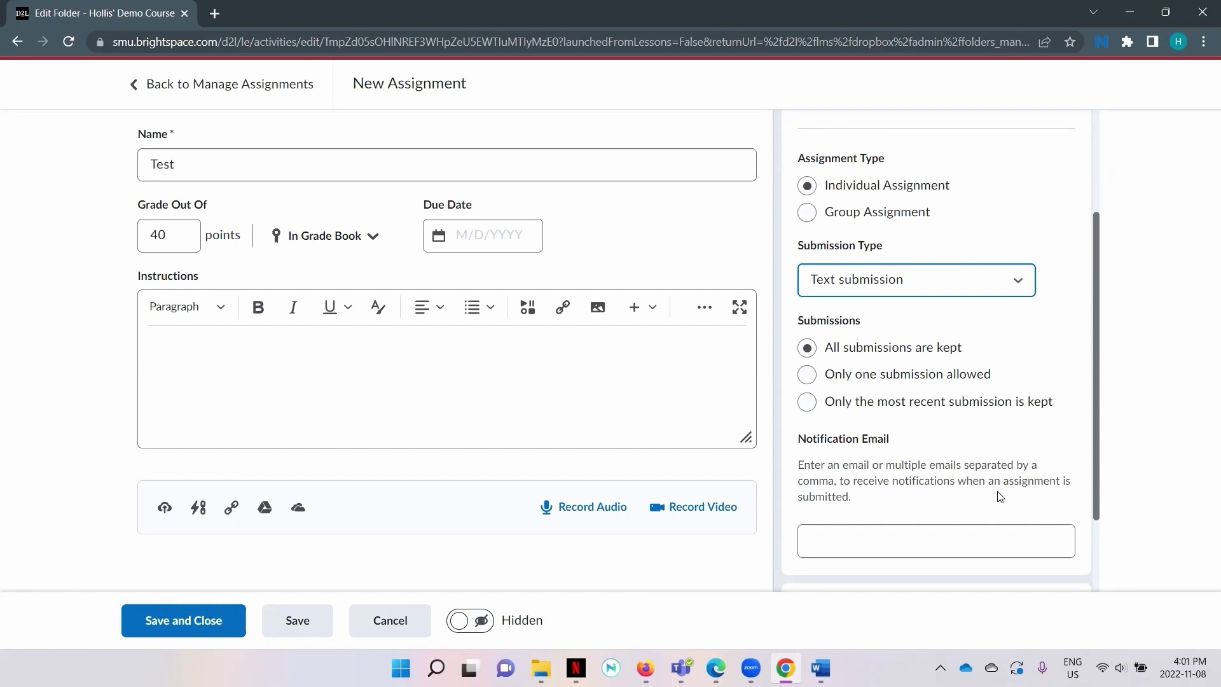
- Set the submission type to File submission with No Restrictions on the allowable file extensions
left_click(1027, 286)
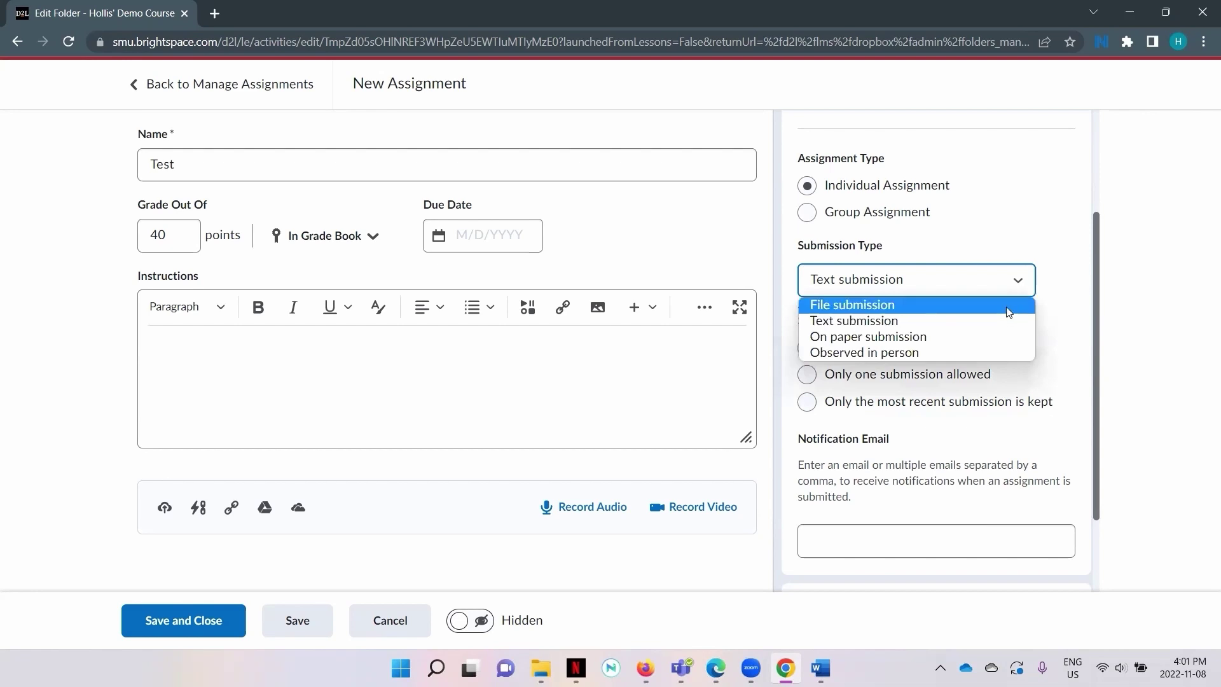
left_click(1007, 306)
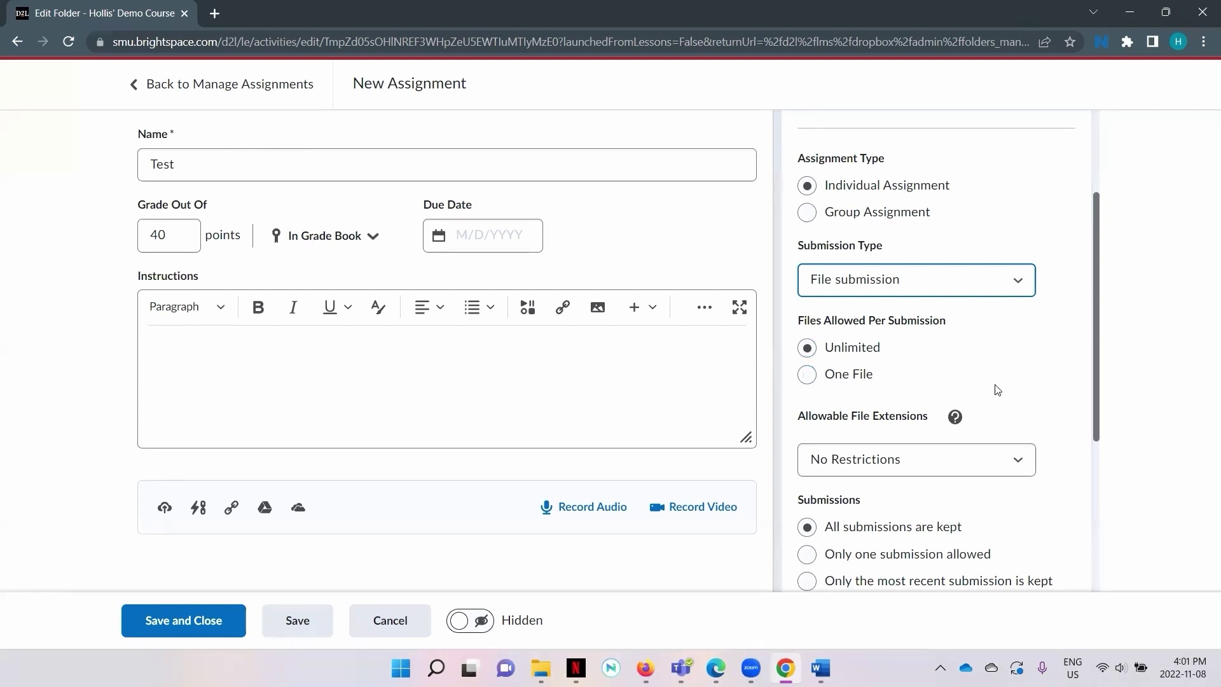
left_click(1019, 464)
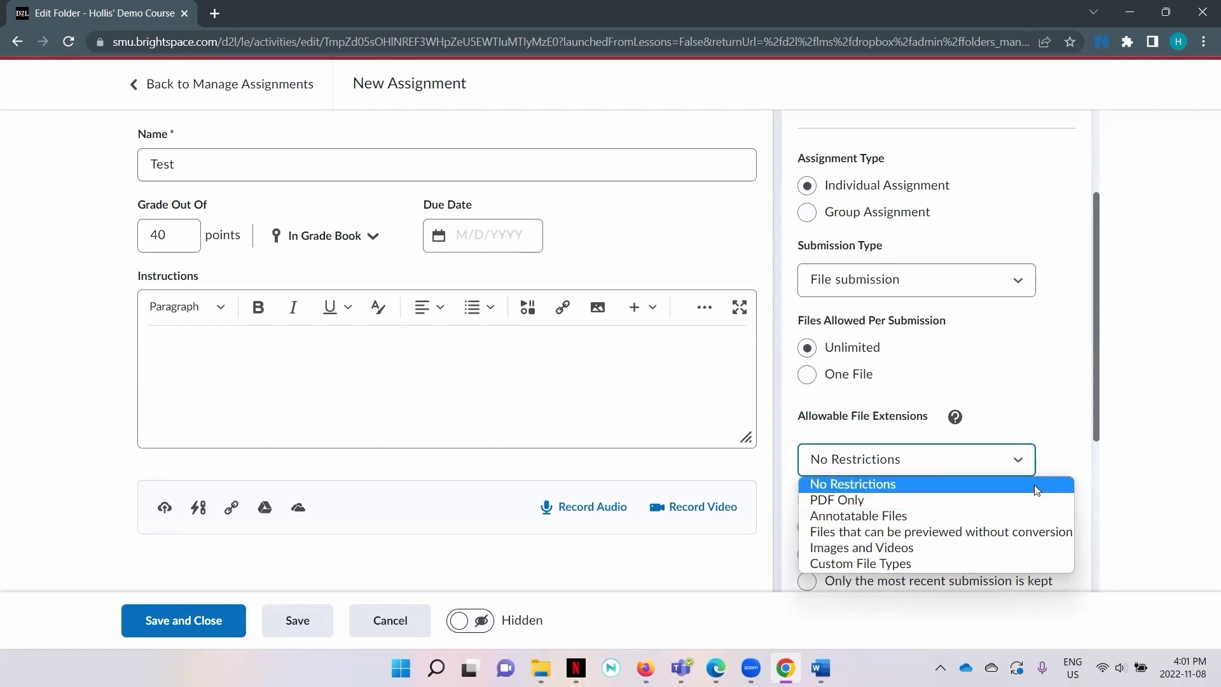
left_click(1035, 485)
- Switch the submission type to On paper submission and open the choices for when it is marked as completed
left_click(1017, 281)
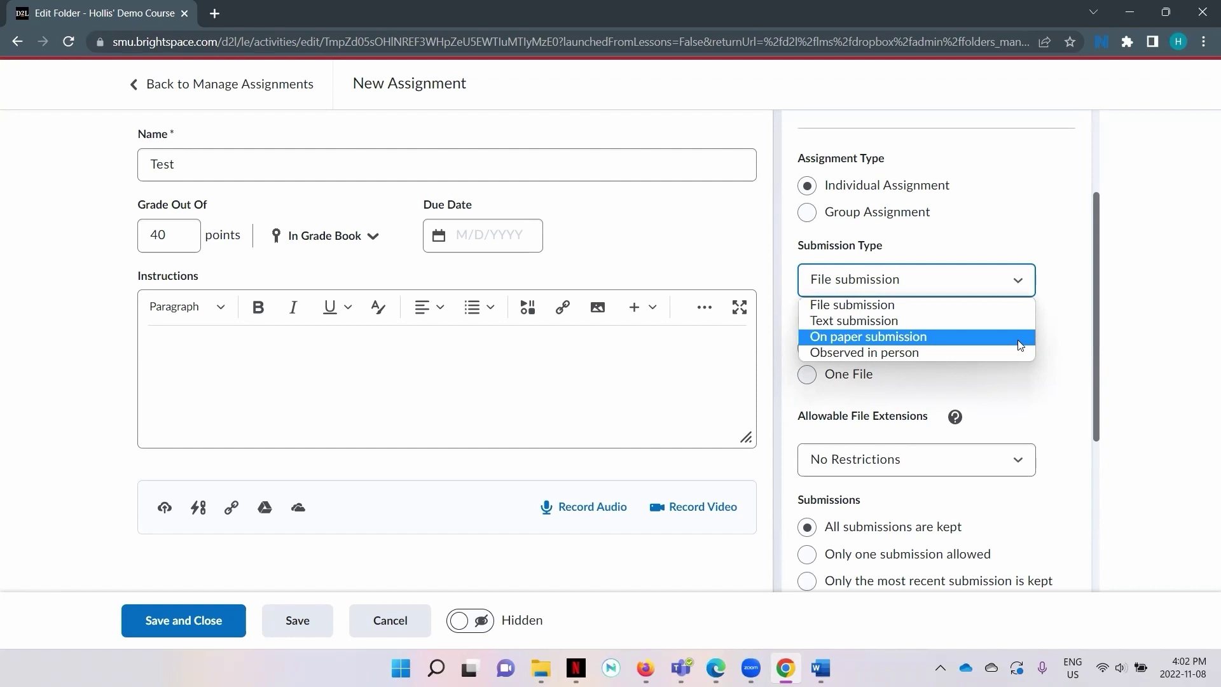
left_click(1020, 346)
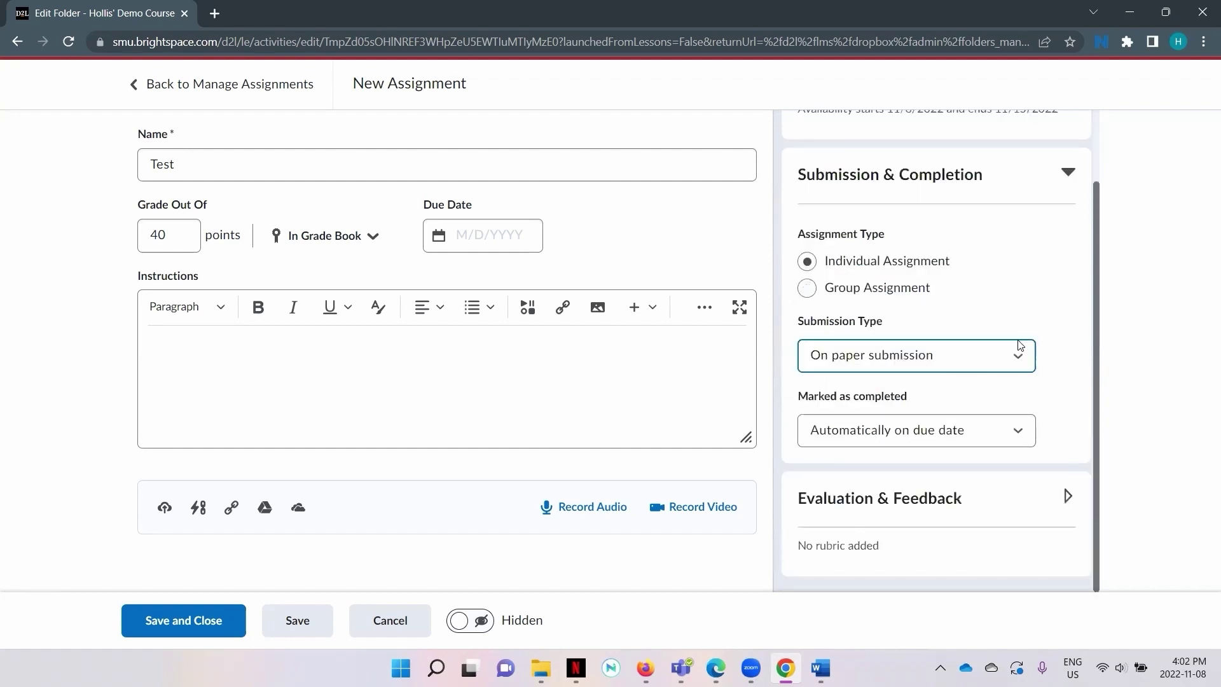
left_click(1020, 432)
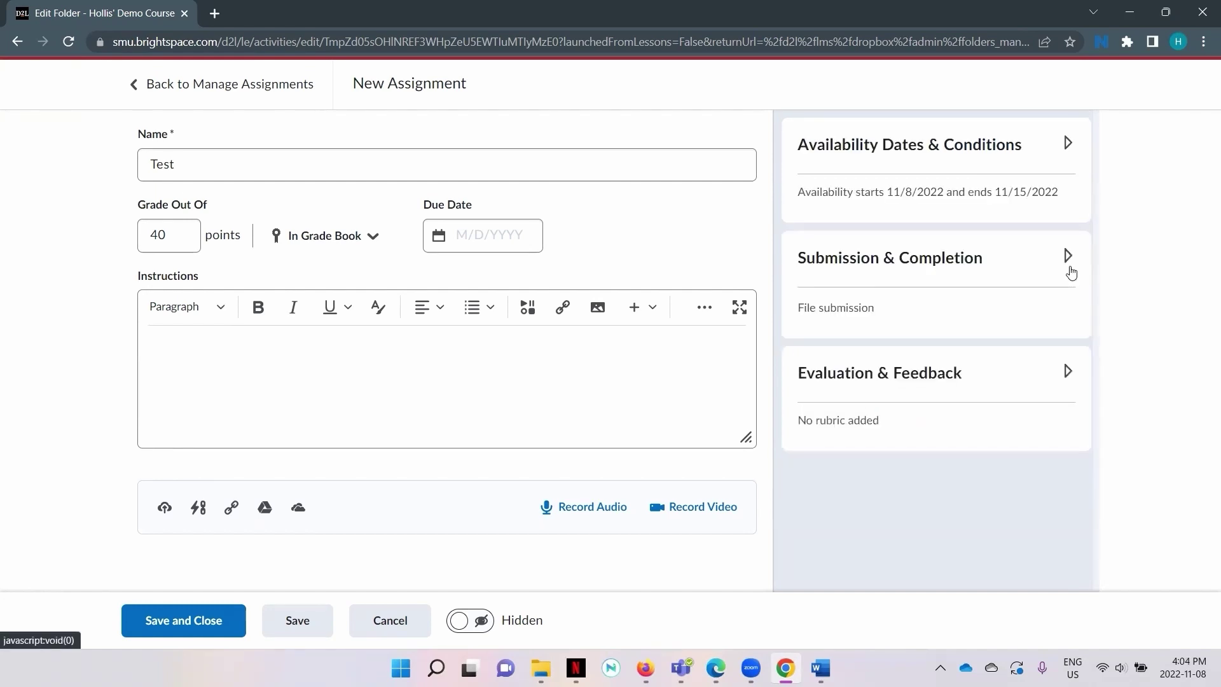
- Turn on anonymous marking in the evaluation settings so student names are hidden during assessment
left_click(1068, 374)
scroll(1068, 382, "down", 2)
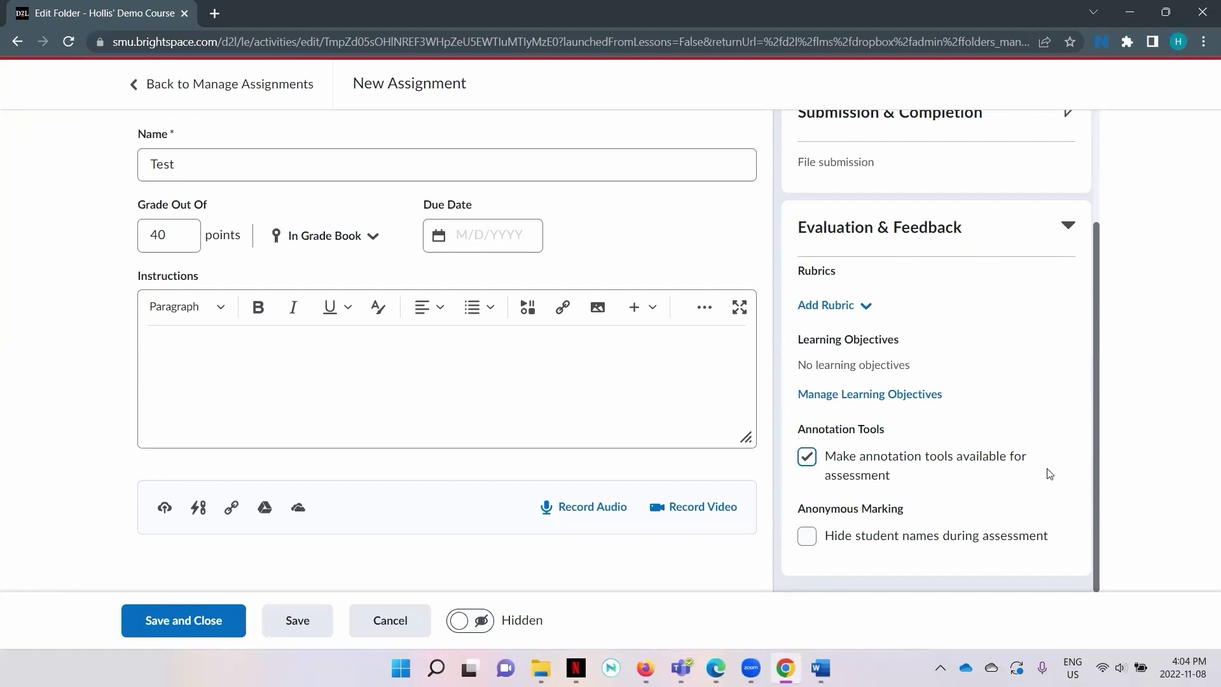
left_click(1045, 539)
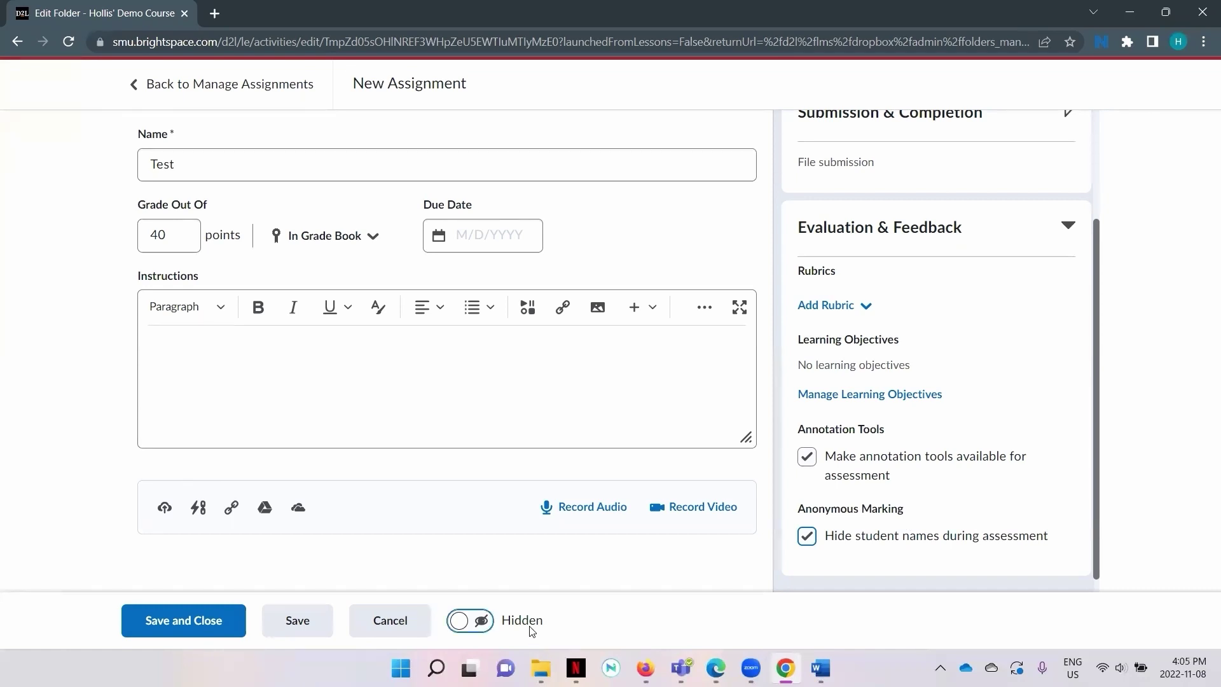
- Make the assignment visible to students, save and close it, and check its entry in the assignments list
left_click(483, 628)
left_click(229, 637)
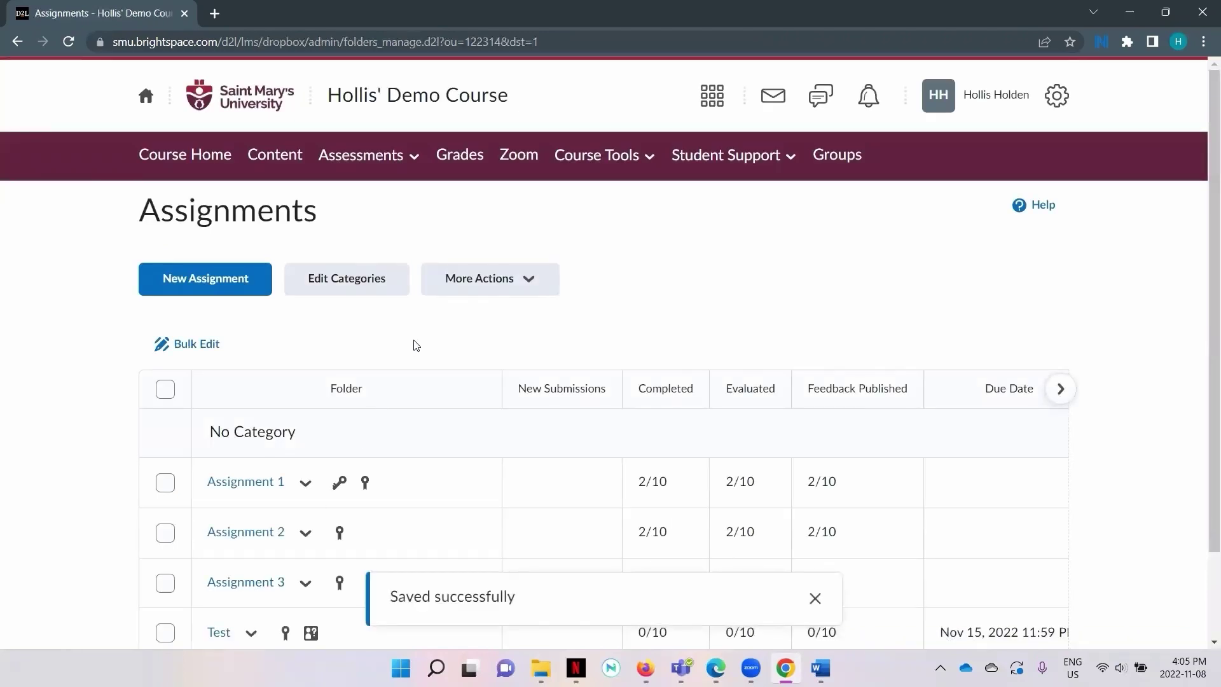
scroll(416, 346, "down", 2)
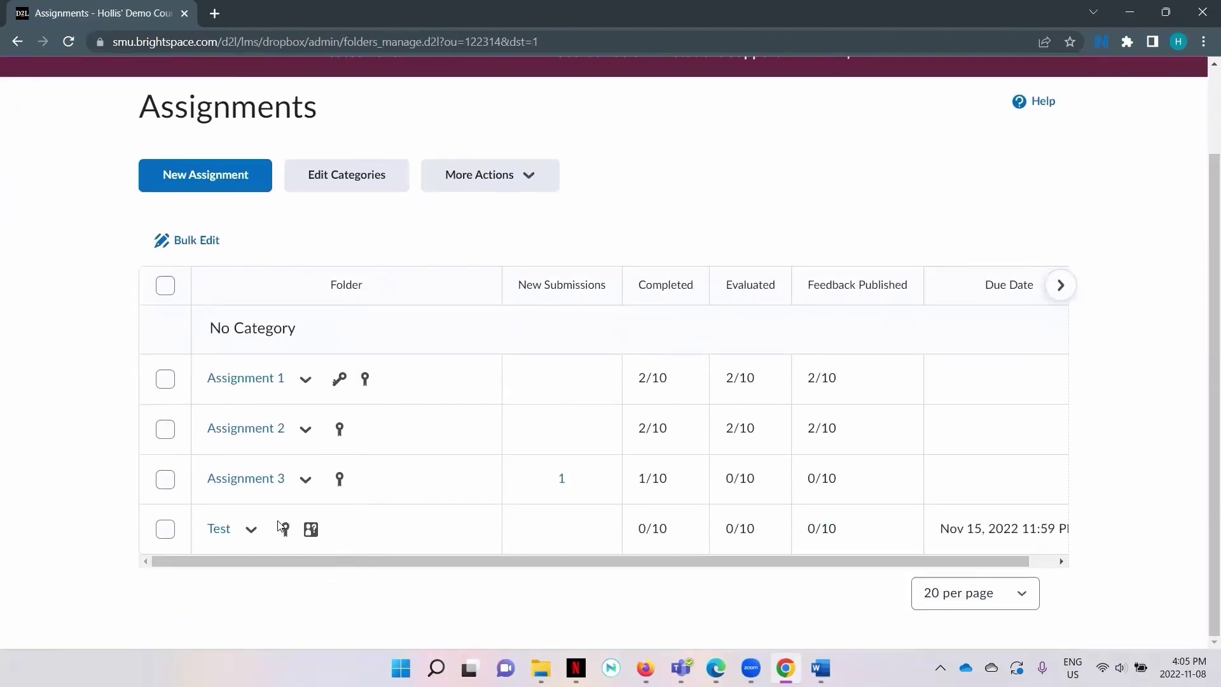